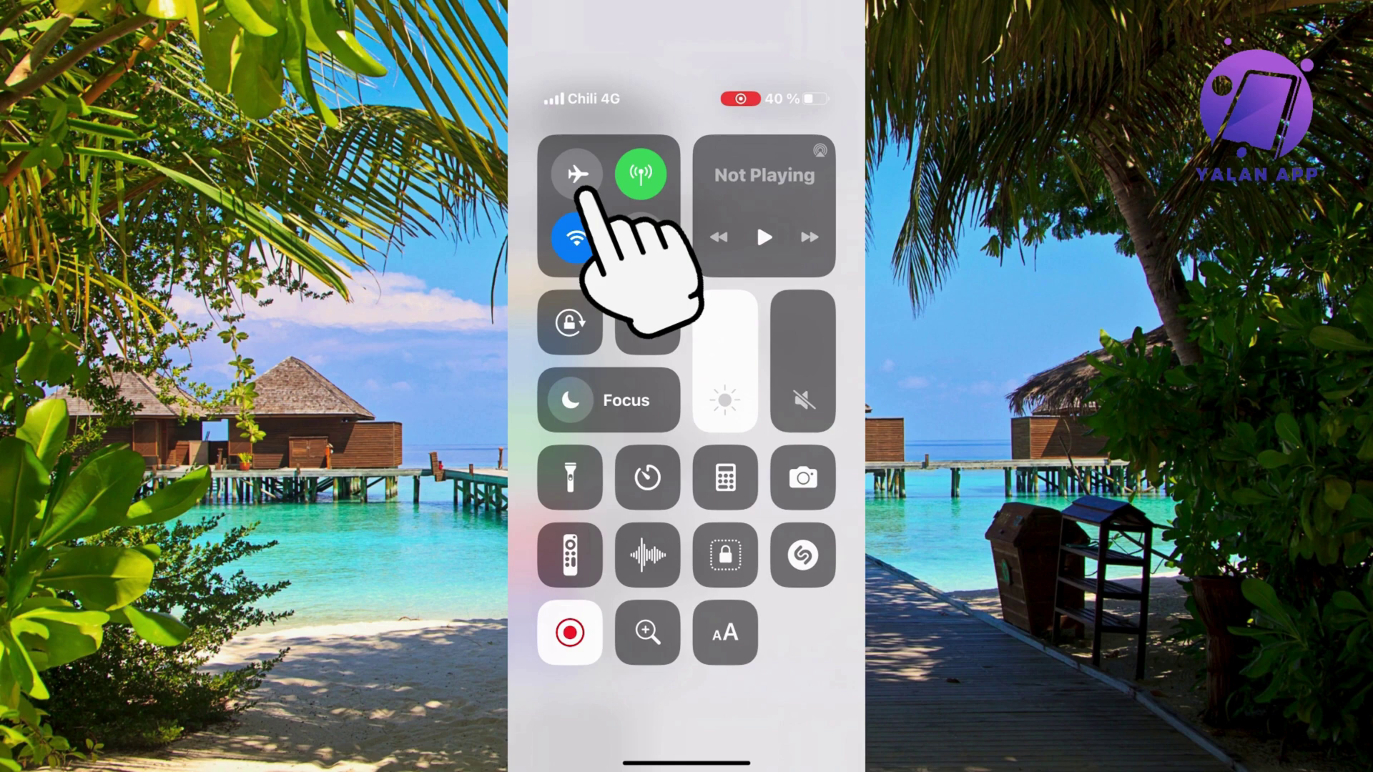
# Switch Airplane Mode on, then back off, to reset the phone's connection.
pyautogui.click(577, 174)
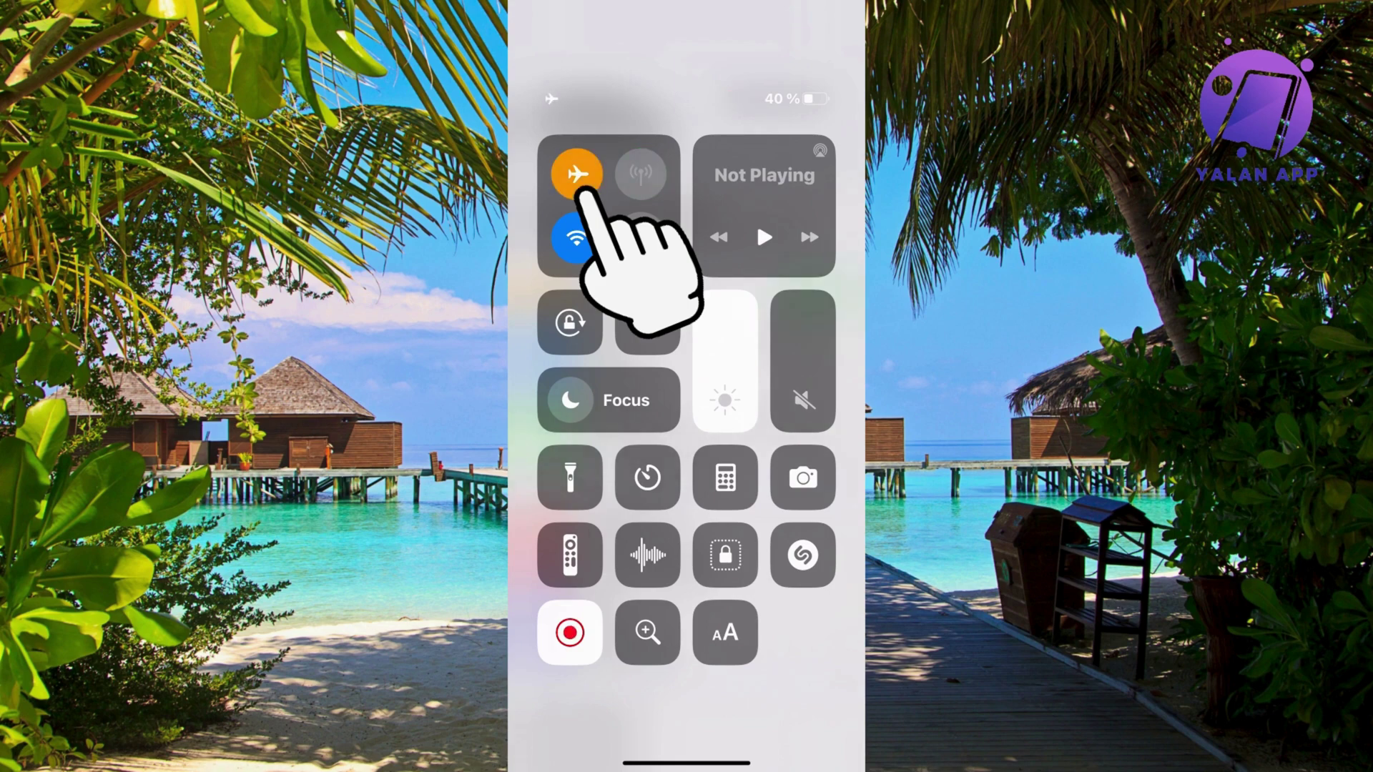
pyautogui.click(577, 173)
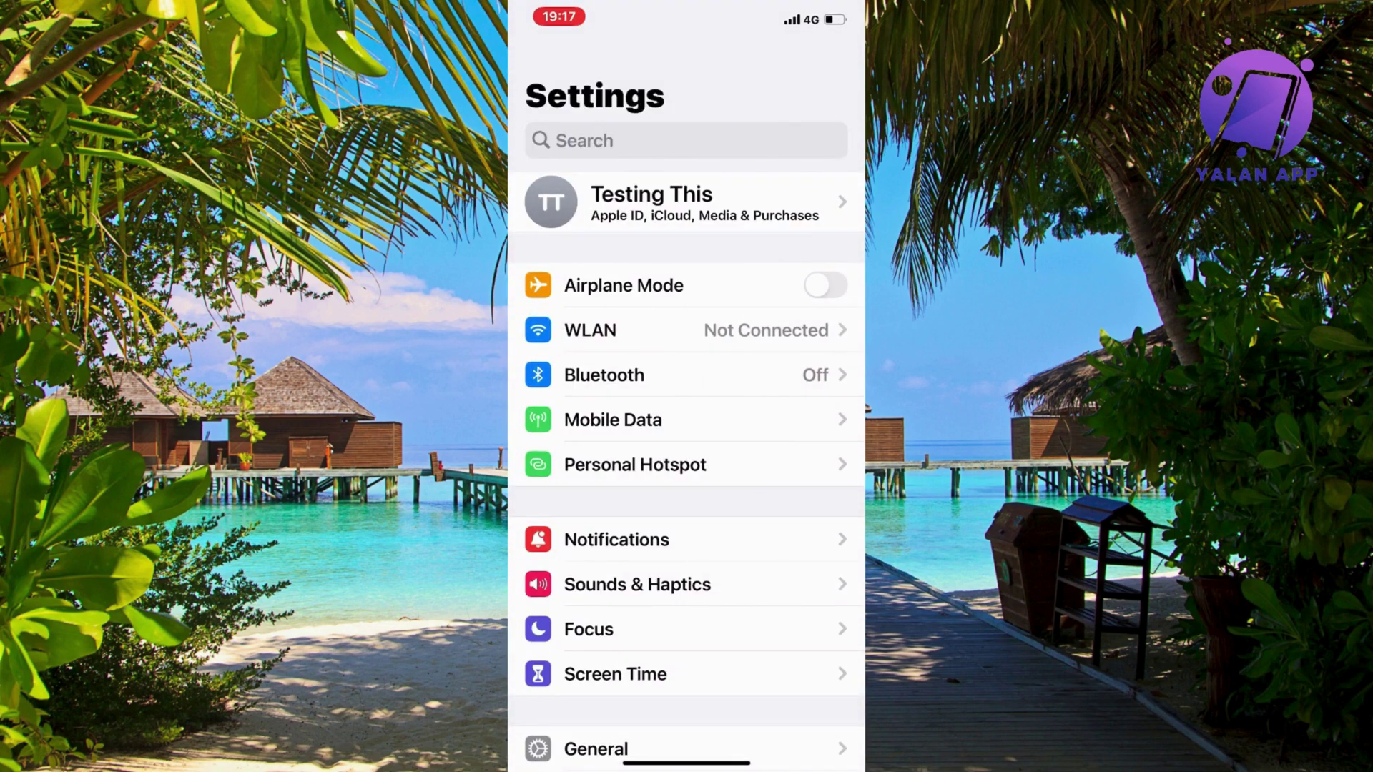